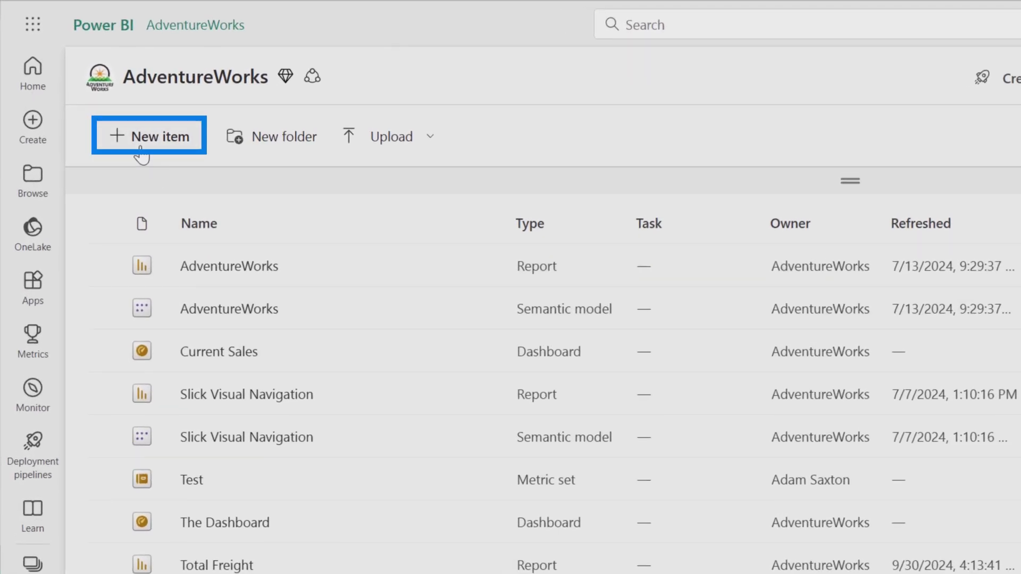
Choose SQL database (preview) from the New item types filtered to 'database'.
left_click(144, 142)
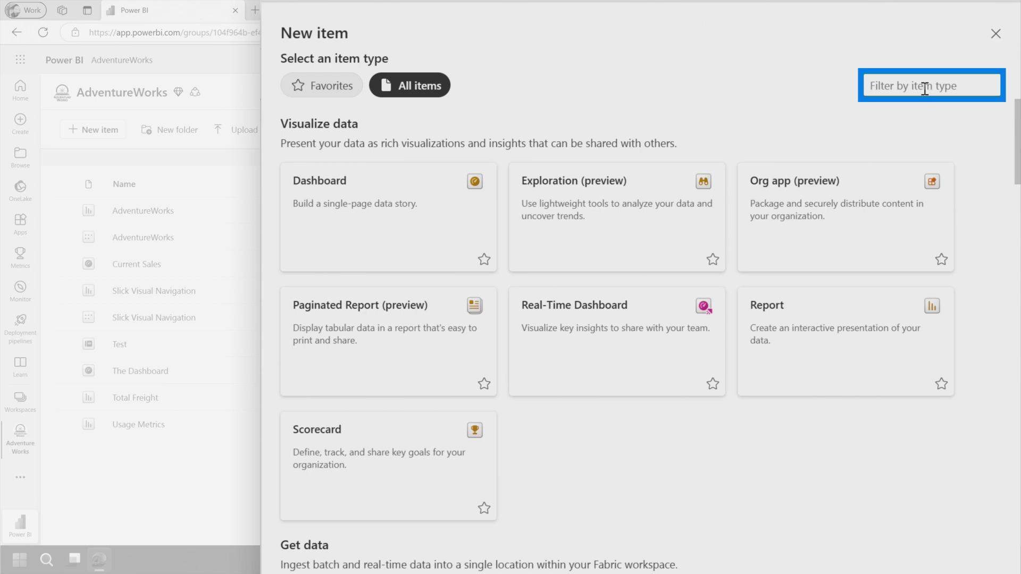
type("database")
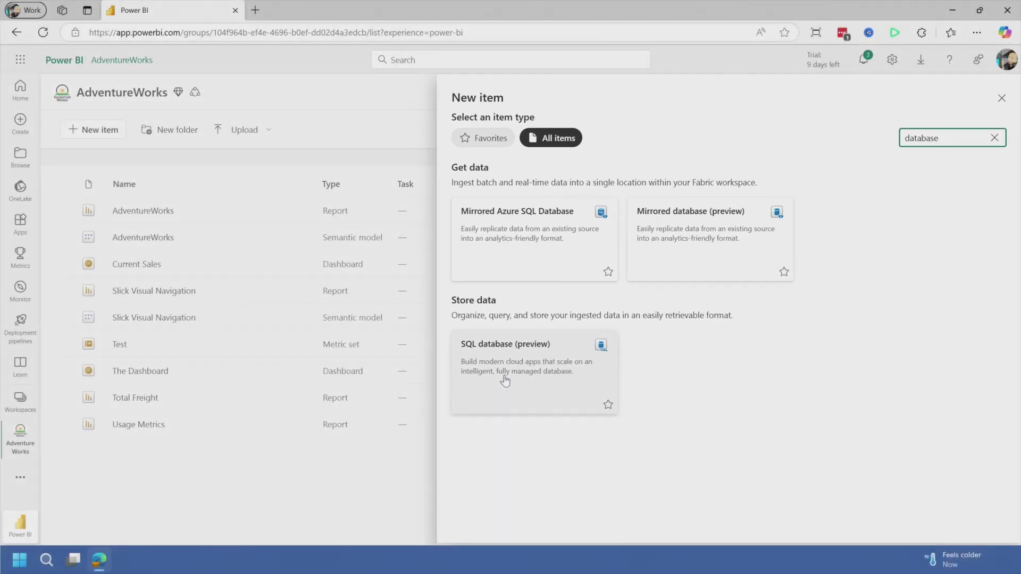
left_click(503, 380)
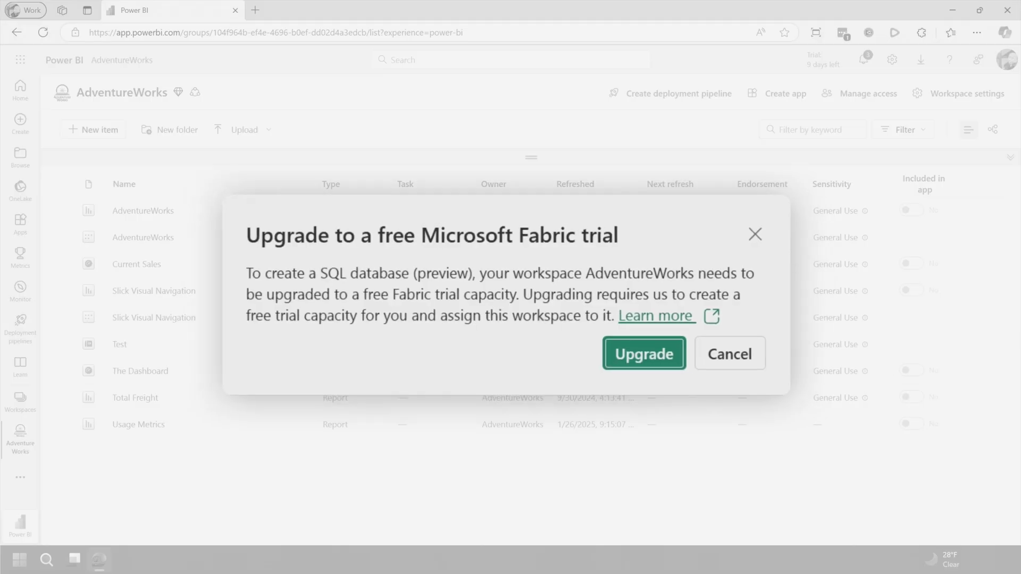
Cancel the free Microsoft Fabric trial upgrade prompt.
left_click(730, 355)
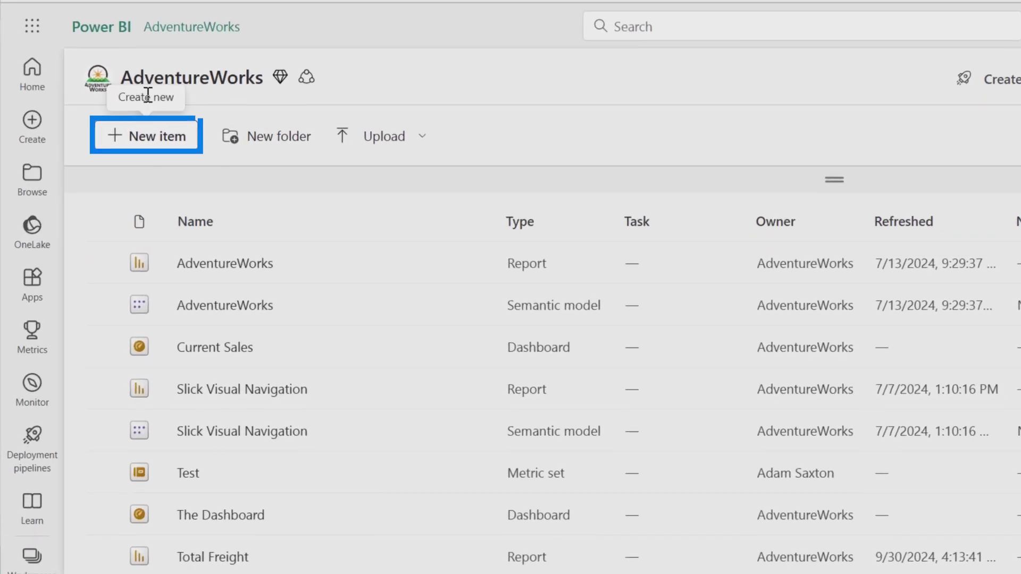
Choose AI Skill (preview) from the New item types filtered to 'AI'.
left_click(164, 136)
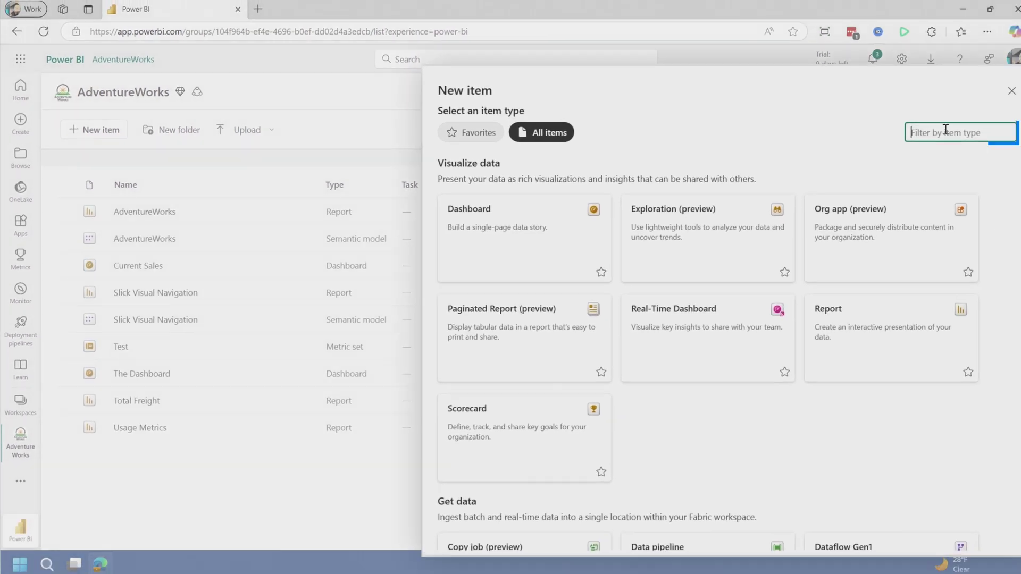
type("AI SK")
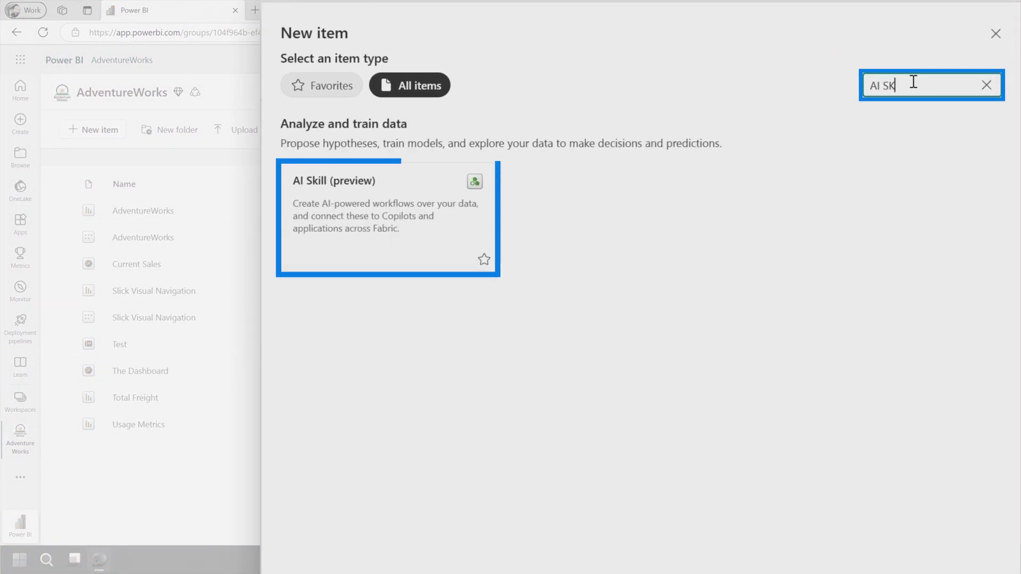
left_click(458, 248)
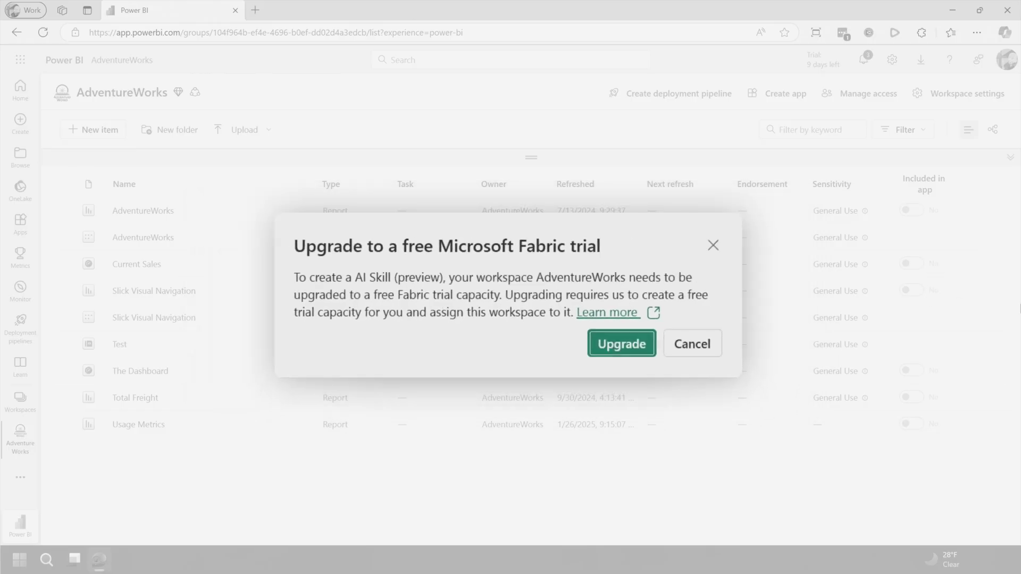
Dismiss the upgrade prompt and expand SQL database (preview) in Admin portal tenant settings filtered by 'database'.
left_click(650, 329)
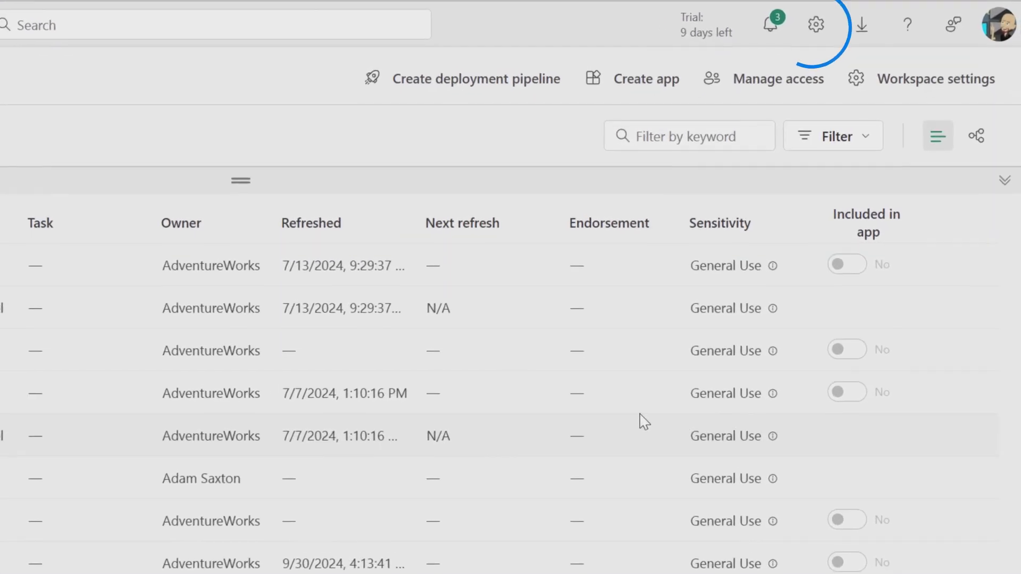
left_click(802, 33)
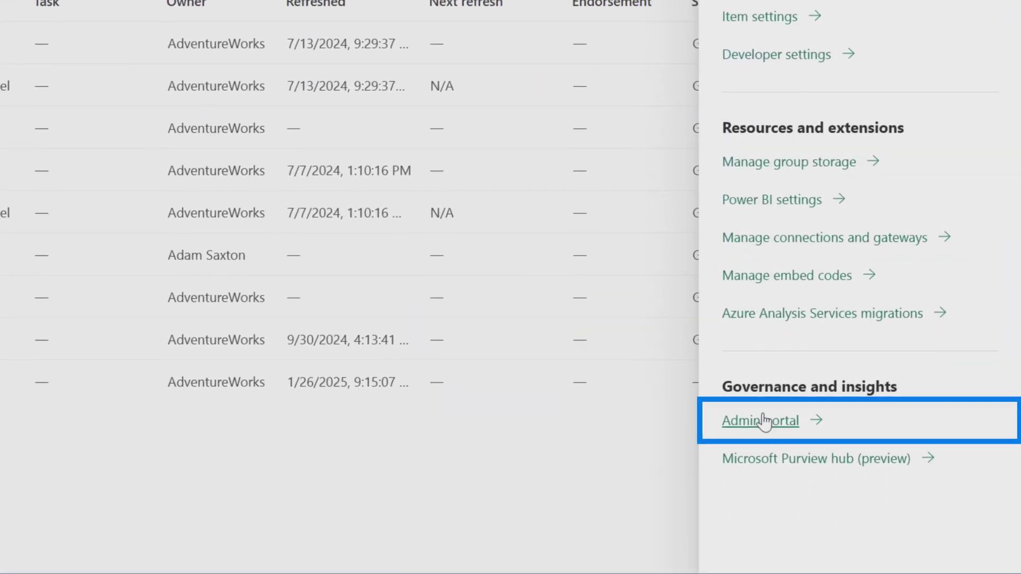
left_click(760, 421)
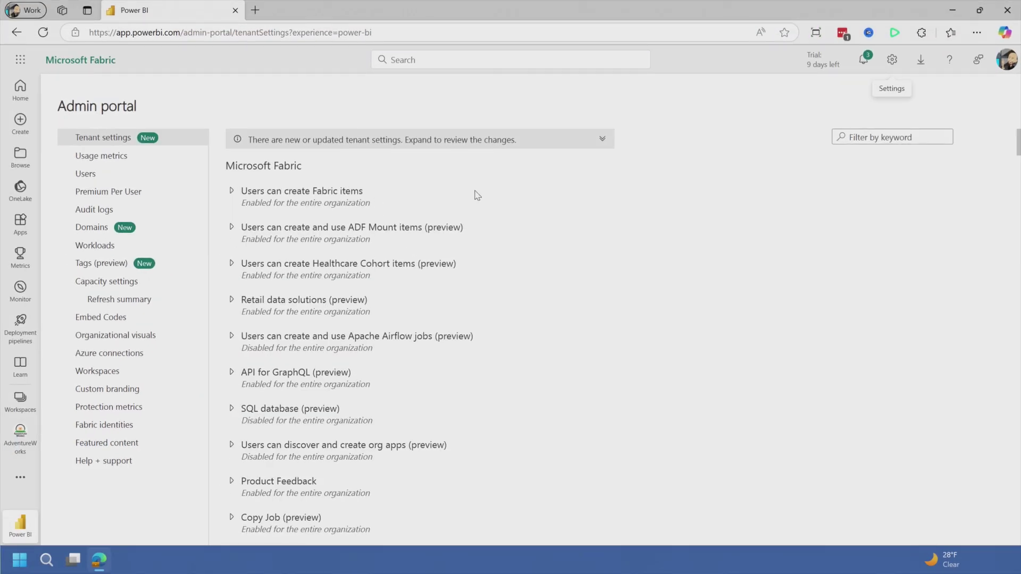
left_click(869, 136)
type("datab")
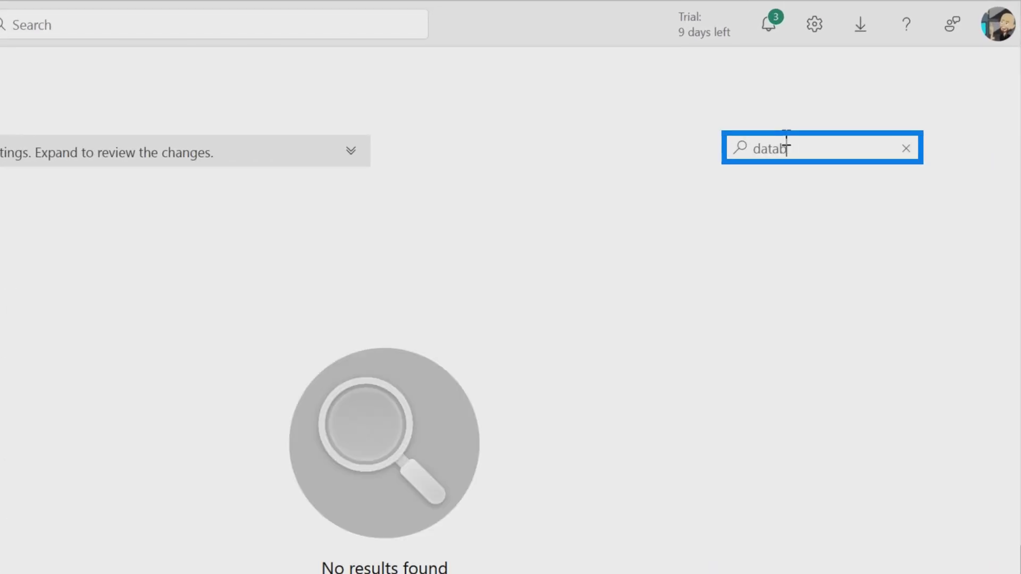
type("ase")
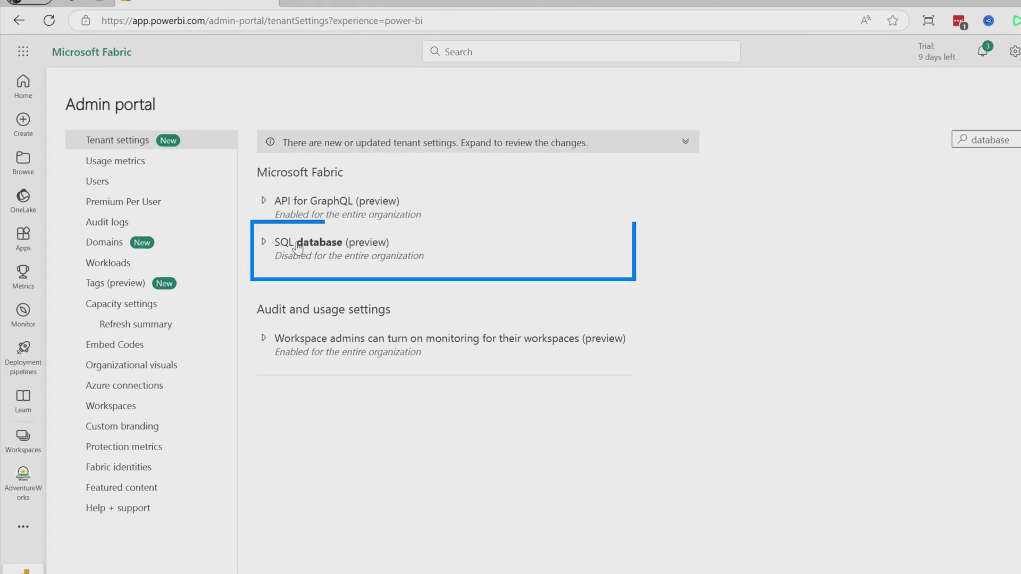
left_click(319, 263)
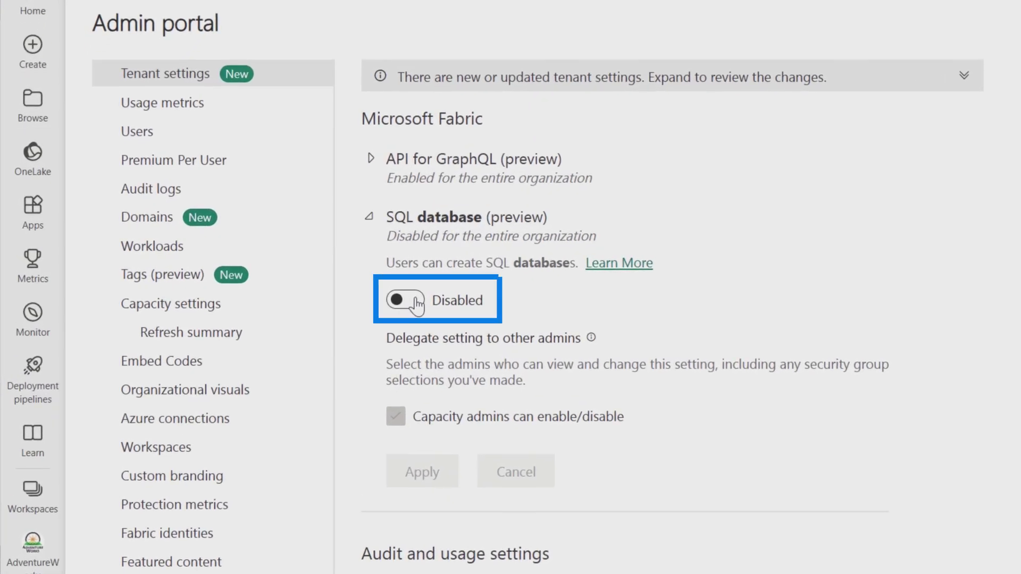
Switch SQL database (preview) to Enabled for the entire organization.
left_click(401, 300)
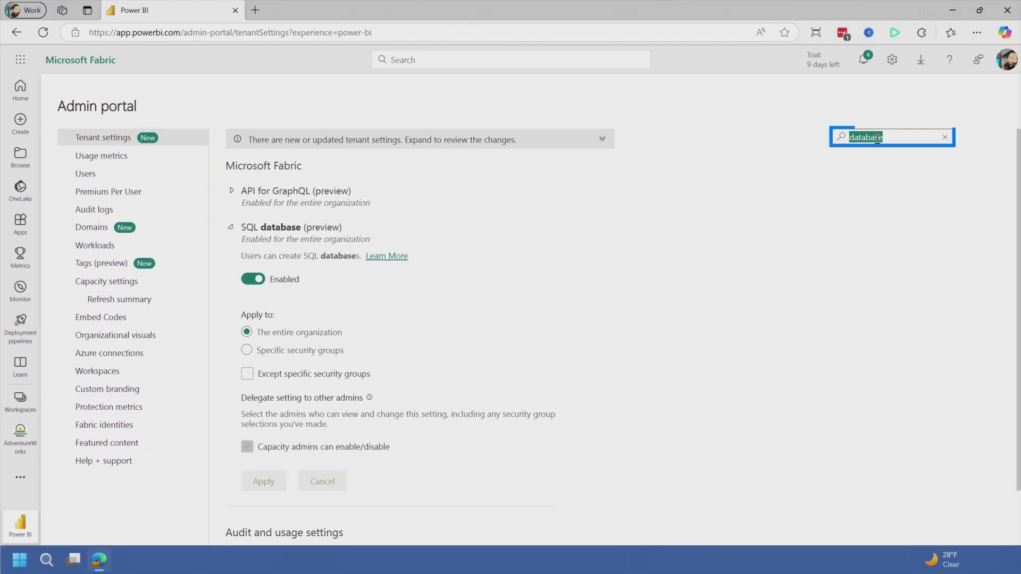
type("i")
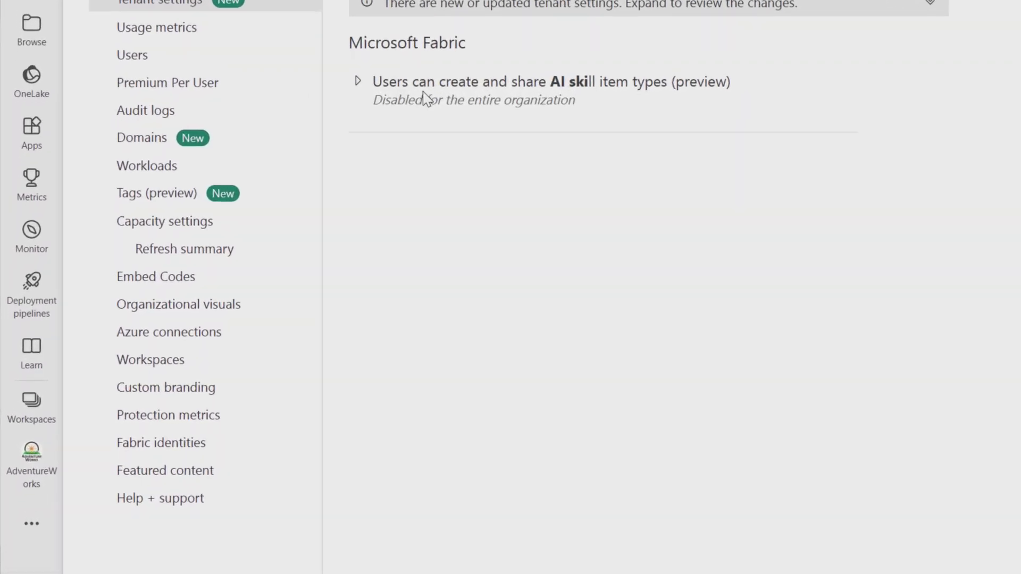
Expand the AI skill item types (preview) setting and switch it to Enabled.
left_click(422, 98)
left_click(405, 185)
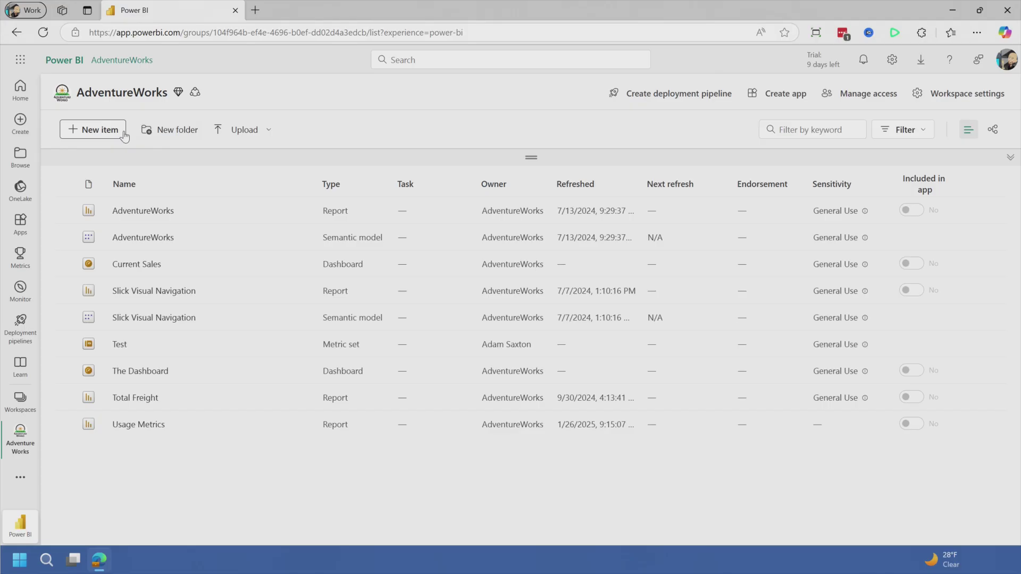
Pick SQL database (preview) from items filtered by 'Datab', then cancel its New SQL database dialog.
left_click(122, 132)
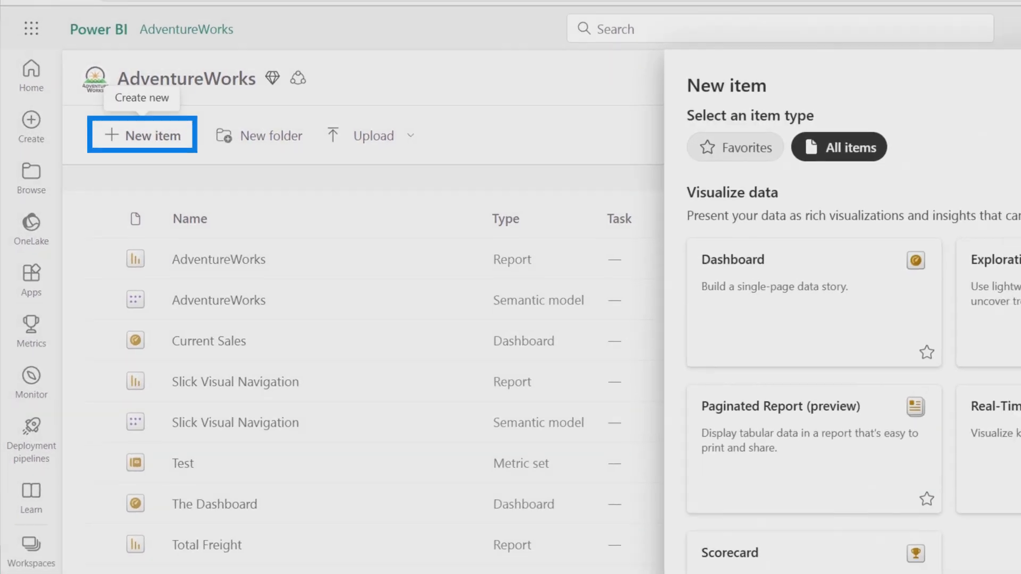
left_click(952, 83)
type("Dat")
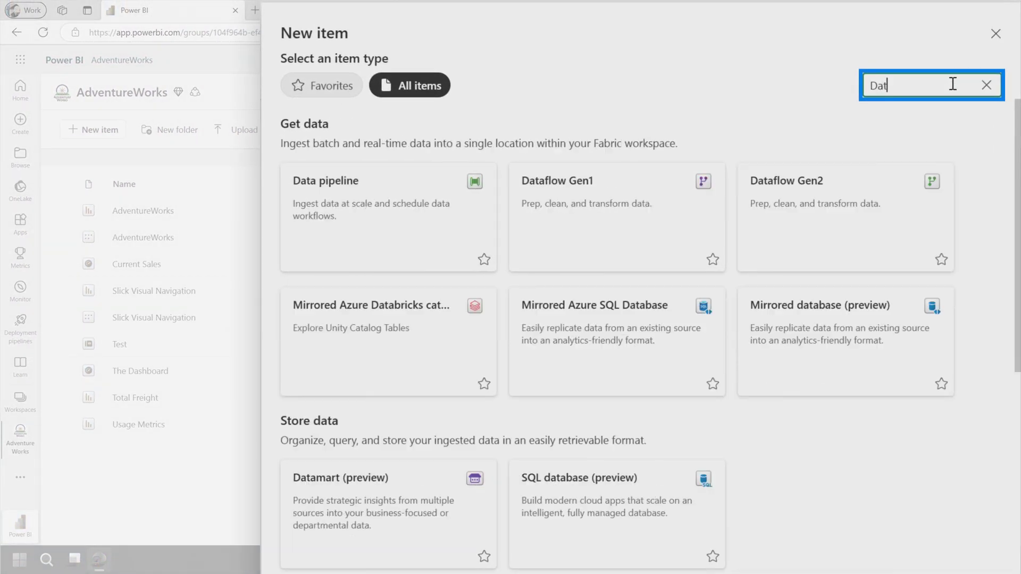
type("ab")
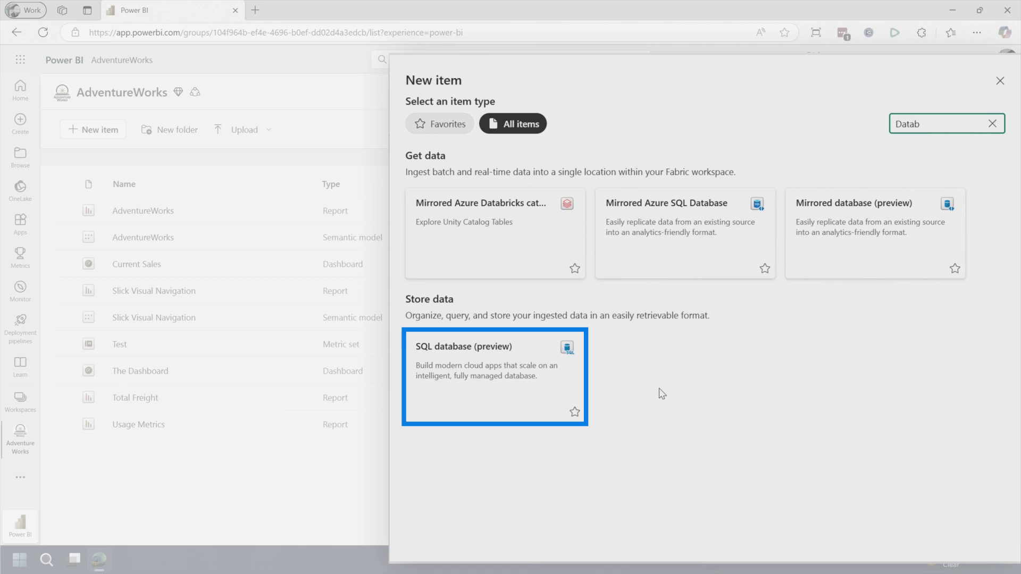
left_click(574, 383)
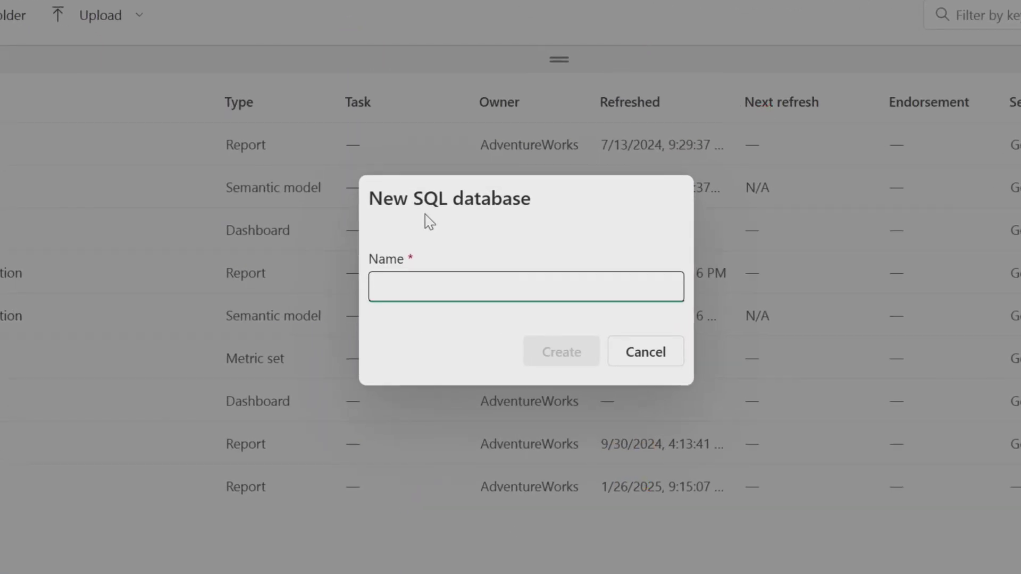
left_click(646, 353)
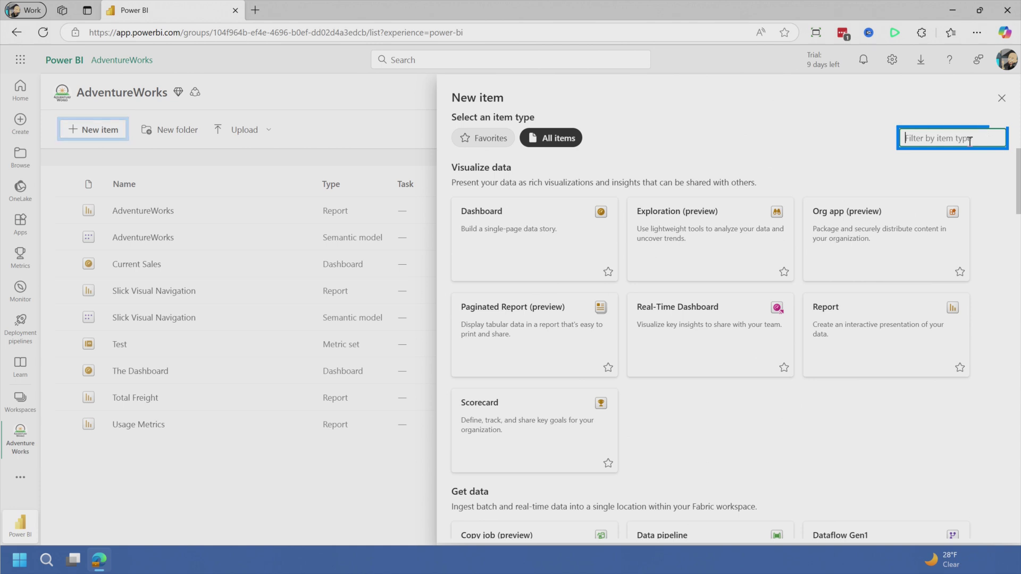
type("ai ski")
Select the AI Skill (preview) card from item types filtered by 'ai ski'.
left_click(511, 253)
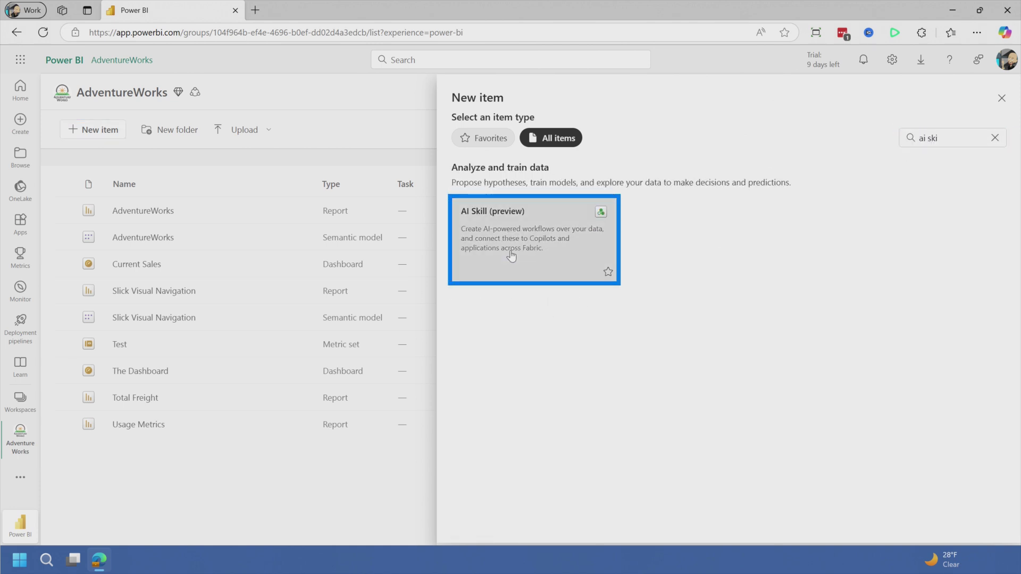